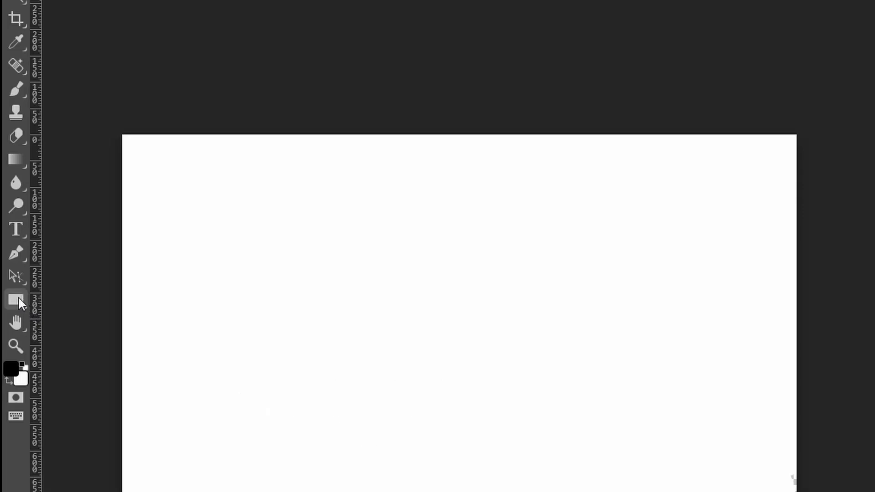
- Draw a solid red filled circle at the upper left of the canvas with the Ellipse tool
{"action": "right_click", "coordinate": [16, 299]}
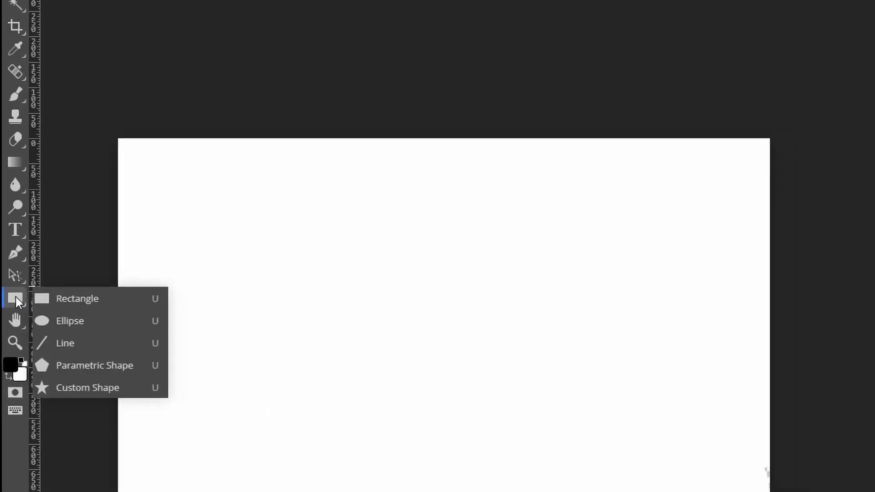
{"action": "left_click", "coordinate": [64, 315]}
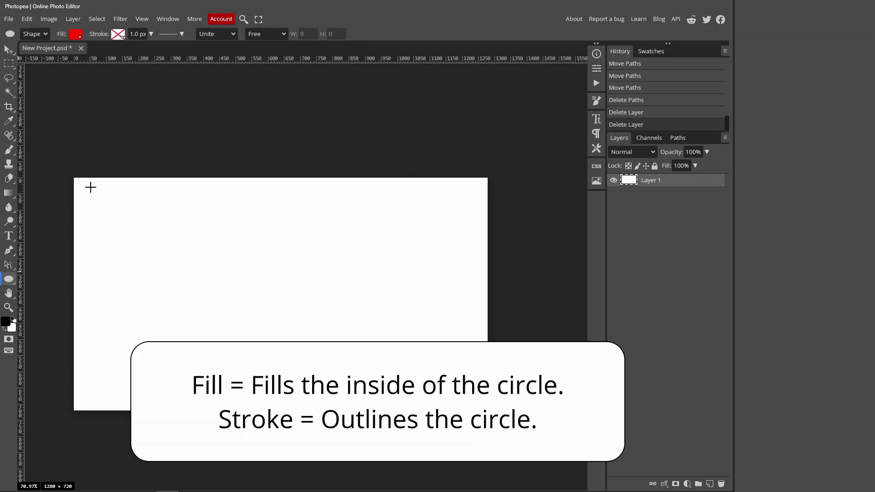
{"action": "left_click_drag", "start_coordinate": [88, 192], "coordinate": [201, 306]}
{"action": "left_click", "coordinate": [709, 483]}
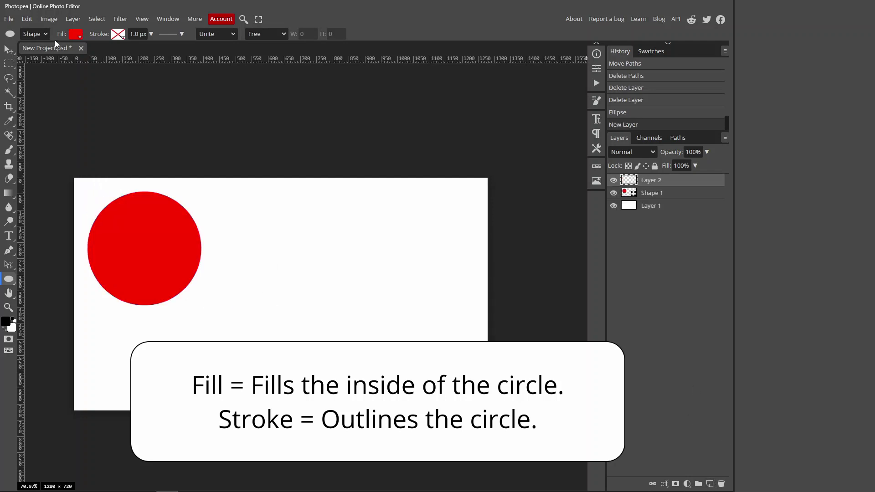
- Set no fill and a 35 px solid red stroke, then draw a ring beside the circle
{"action": "left_click", "coordinate": [76, 36]}
{"action": "left_click", "coordinate": [104, 52]}
{"action": "left_click", "coordinate": [118, 35]}
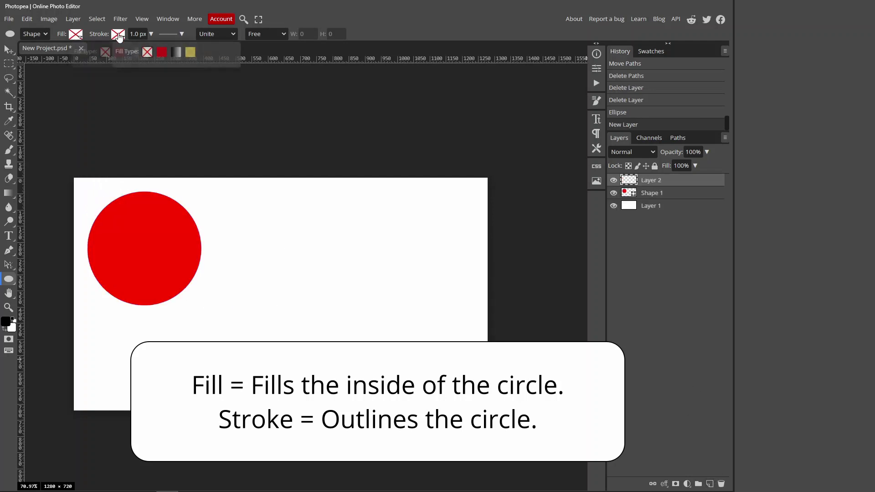
{"action": "left_click", "coordinate": [162, 52]}
{"action": "left_click_drag", "start_coordinate": [151, 33], "coordinate": [138, 47]}
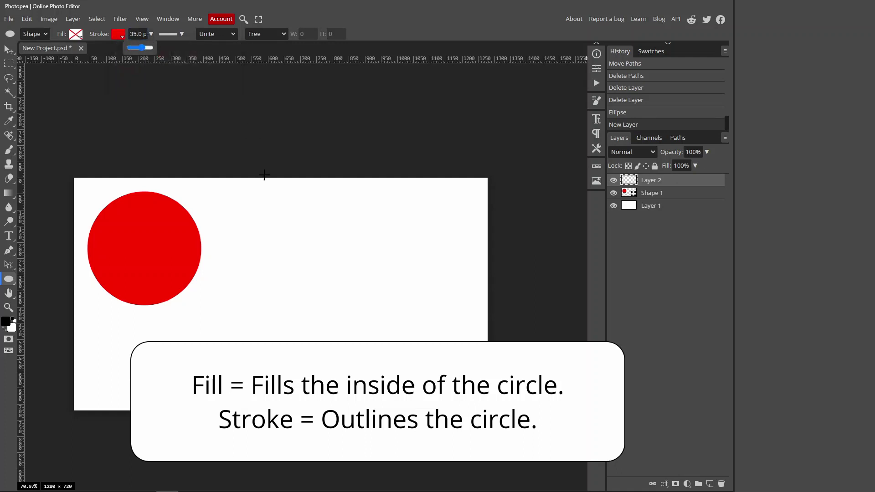
{"action": "left_click_drag", "start_coordinate": [240, 203], "coordinate": [358, 329]}
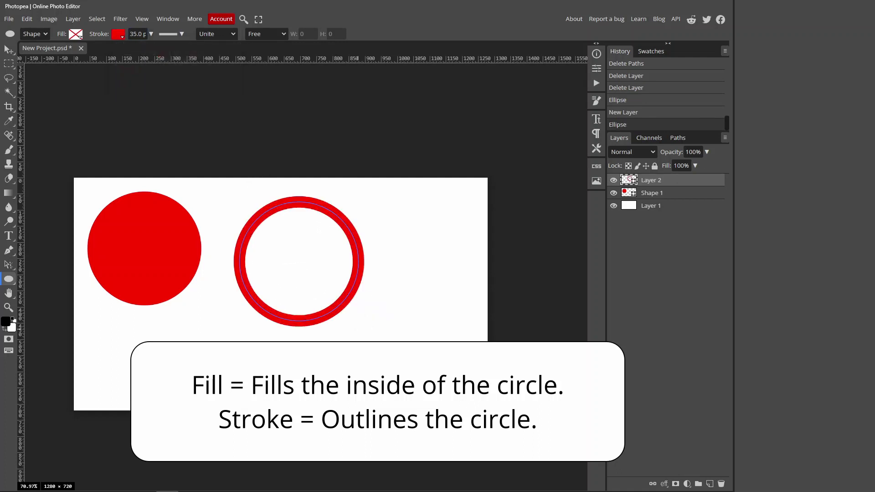
{"action": "left_click", "coordinate": [711, 484]}
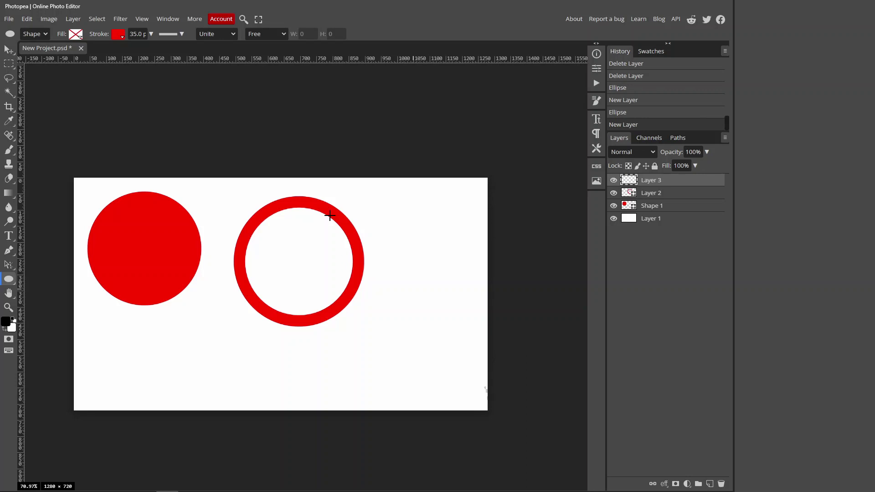
- Undo both red circles and set the ellipse to no fill with a solid-colour stroke
{"action": "key", "text": "ctrl+z"}
{"action": "key", "text": "ctrl+z"}
{"action": "key", "text": "ctrl+z"}
{"action": "key", "text": "ctrl+z"}
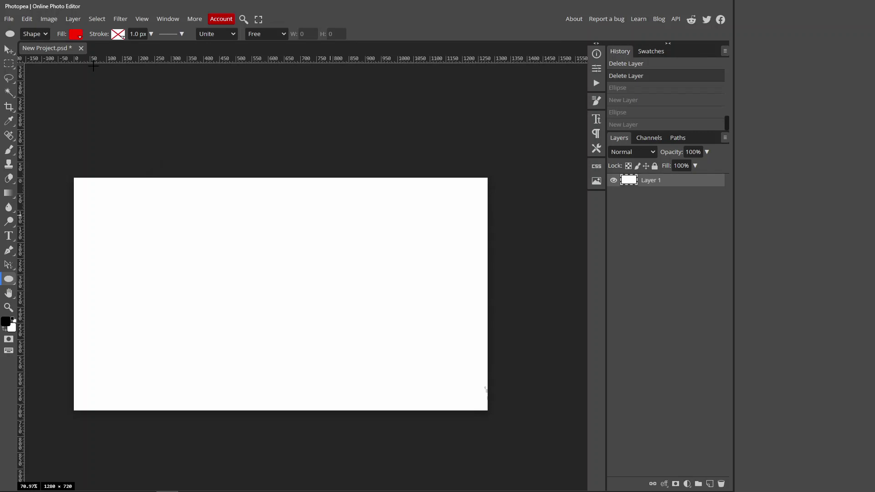
{"action": "left_click", "coordinate": [80, 37]}
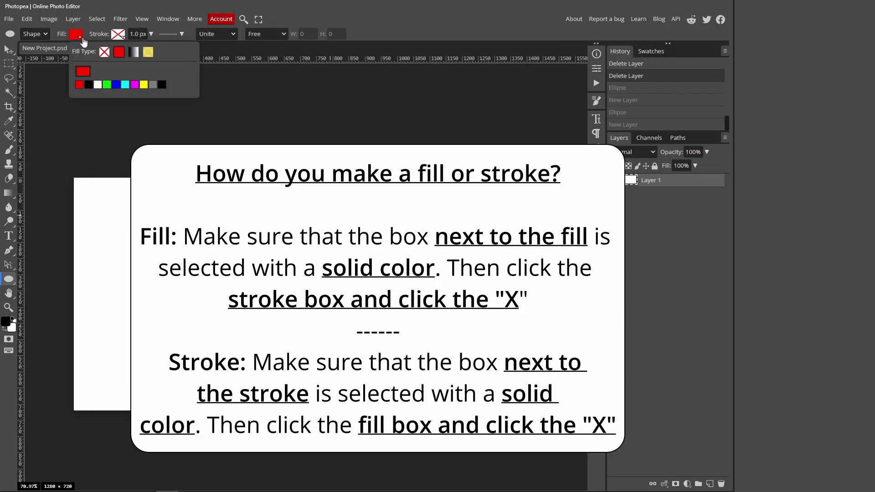
{"action": "left_click", "coordinate": [104, 52]}
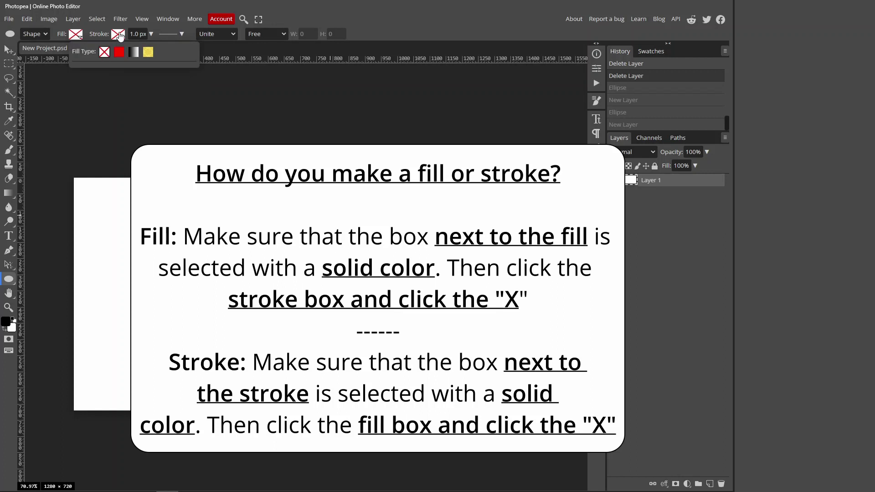
{"action": "left_click", "coordinate": [120, 37]}
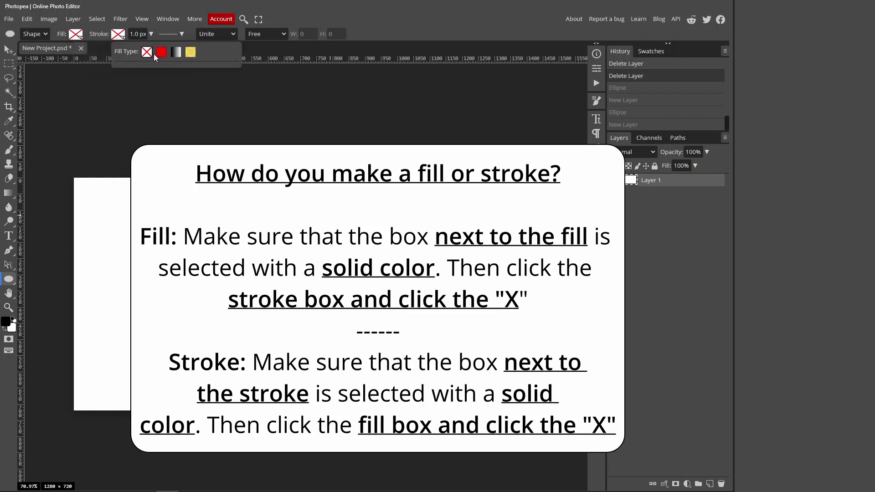
{"action": "left_click", "coordinate": [161, 53]}
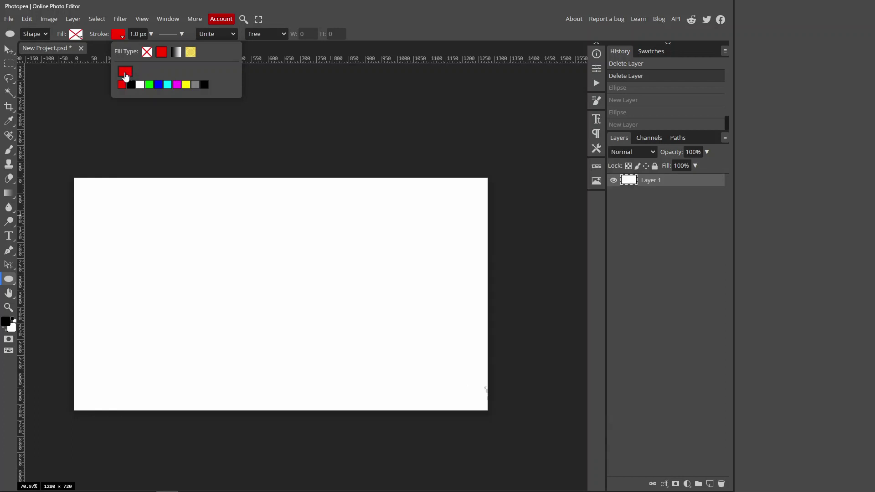
- Change the shape's stroke colour to black in the Color Picker
{"action": "left_click", "coordinate": [125, 71]}
{"action": "left_click", "coordinate": [142, 141]}
{"action": "mouse_move", "coordinate": [143, 142]}
{"action": "left_mouse_down"}
{"action": "mouse_move", "coordinate": [74, 99]}
{"action": "mouse_move", "coordinate": [183, 135]}
{"action": "left_mouse_up"}
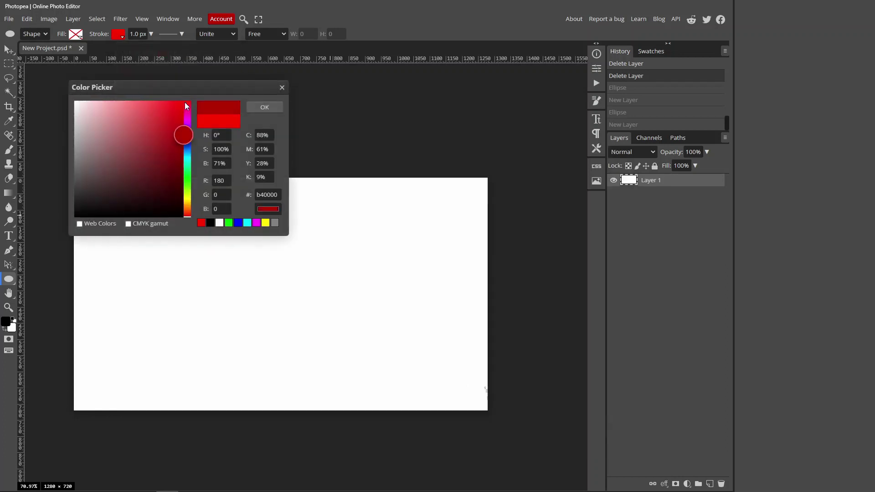
{"action": "left_click_drag", "start_coordinate": [185, 105], "coordinate": [73, 218]}
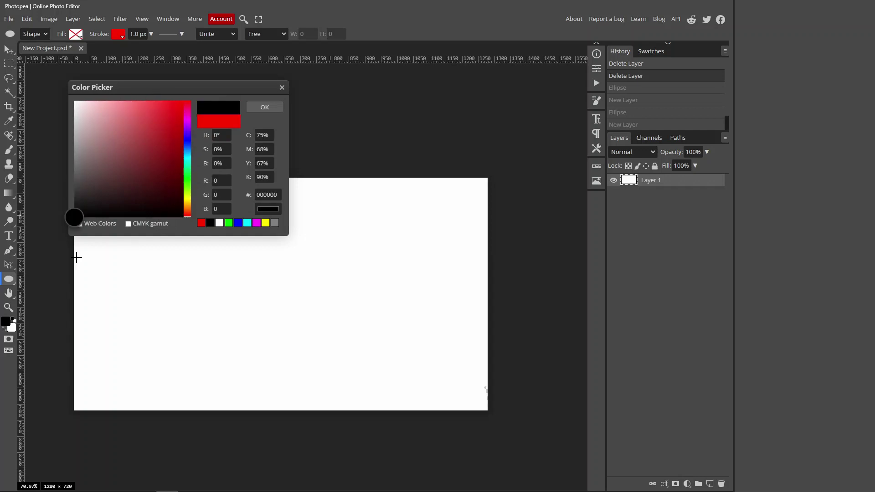
{"action": "left_click_drag", "start_coordinate": [77, 257], "coordinate": [61, 231]}
{"action": "left_click", "coordinate": [263, 108]}
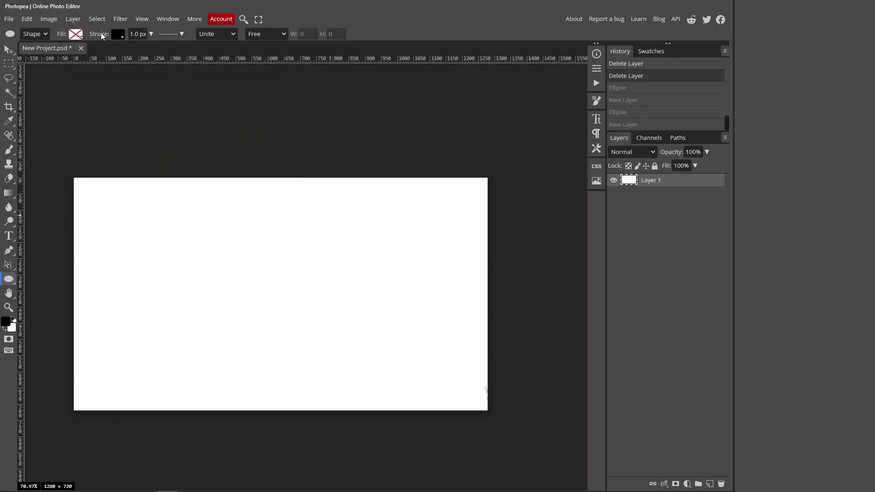
- Set the stroke width to 122 px and drag out a circle about 367 px wide
{"action": "left_click", "coordinate": [151, 35]}
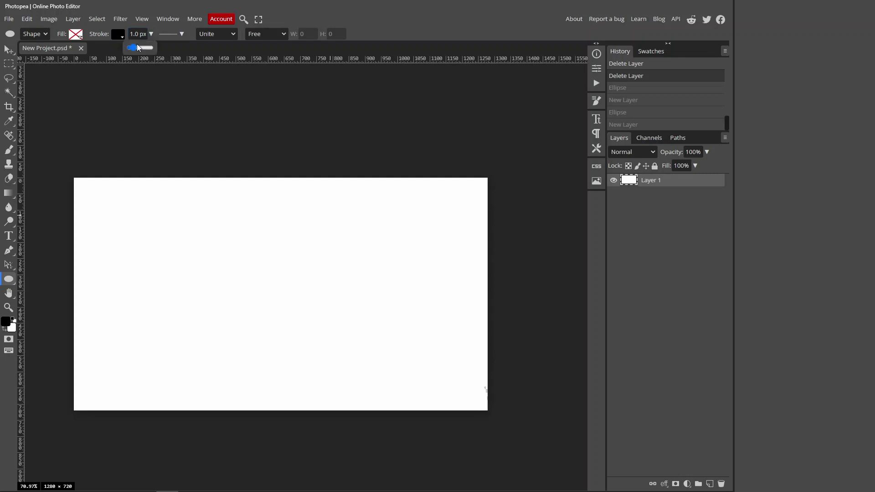
{"action": "left_click_drag", "start_coordinate": [130, 48], "coordinate": [138, 48]}
{"action": "left_click_drag", "start_coordinate": [149, 48], "coordinate": [146, 48]}
{"action": "left_click_drag", "start_coordinate": [139, 204], "coordinate": [255, 323]}
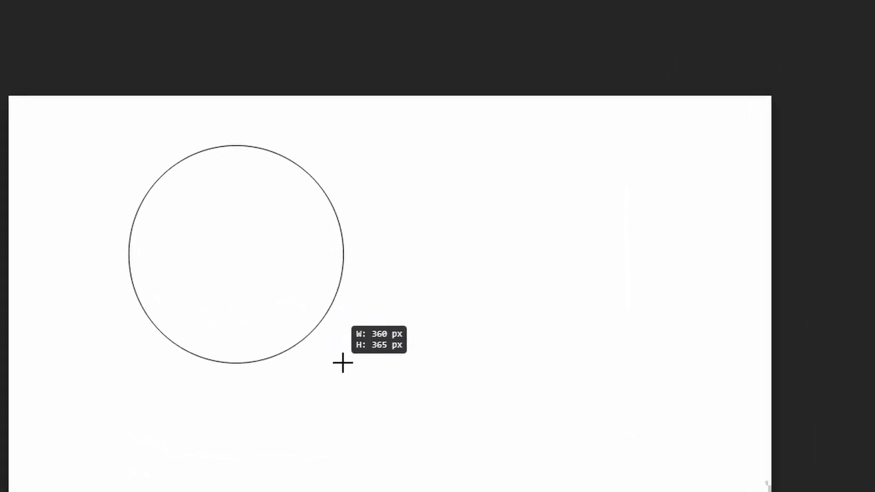
{"action": "left_click_drag", "start_coordinate": [343, 363], "coordinate": [360, 373]}
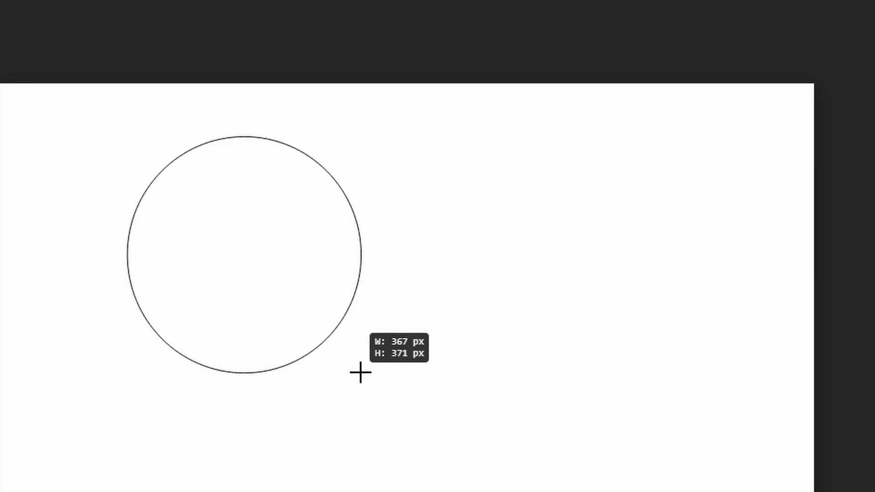
- Replace the uneven ring with a perfectly round 461 px circle with 122 px black stroke
{"action": "left_click_drag", "start_coordinate": [360, 373], "coordinate": [361, 373]}
{"action": "key", "text": "ctrl+z"}
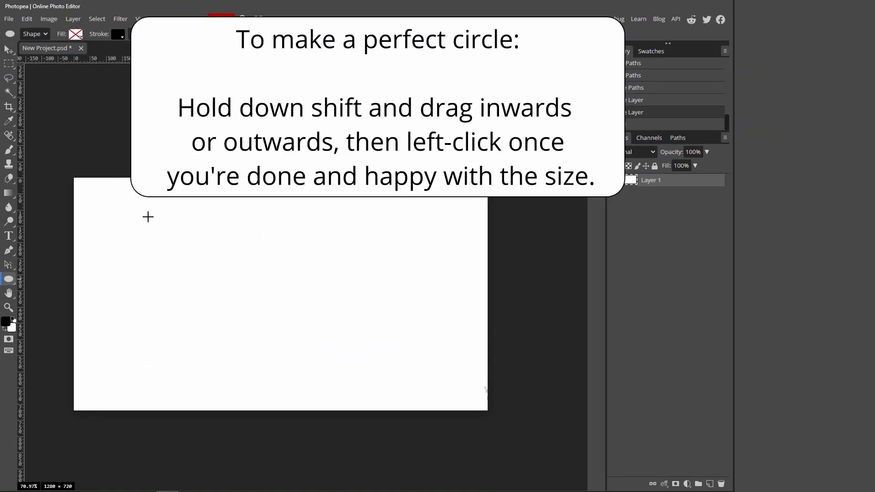
{"action": "left_click_drag", "start_coordinate": [158, 213], "coordinate": [308, 393]}
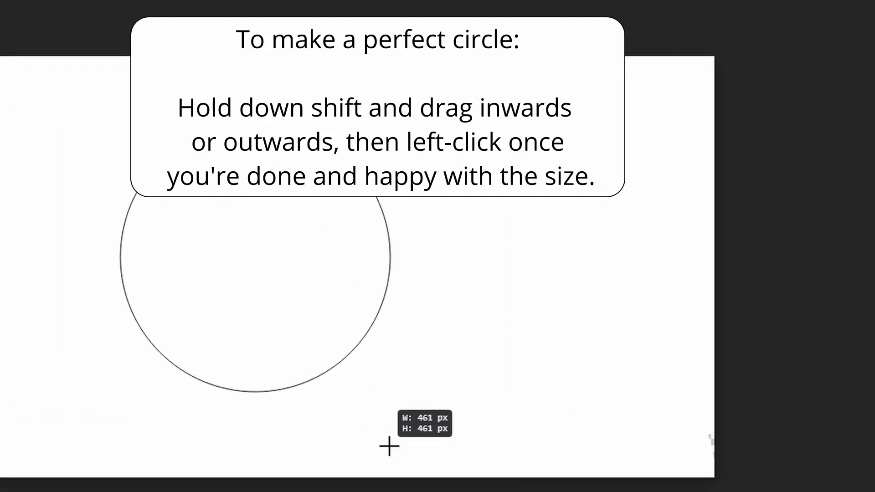
{"action": "left_click", "coordinate": [389, 447]}
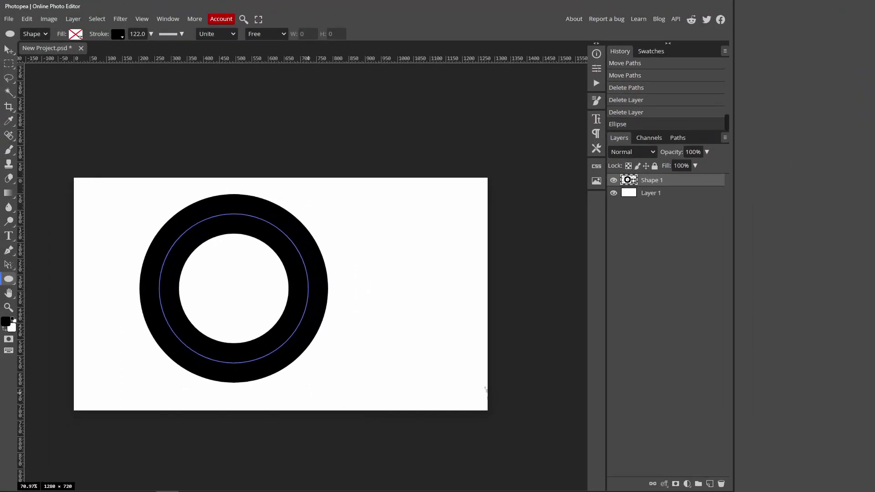
- Move the black ring slightly right and down on the canvas
{"action": "left_click", "coordinate": [8, 49]}
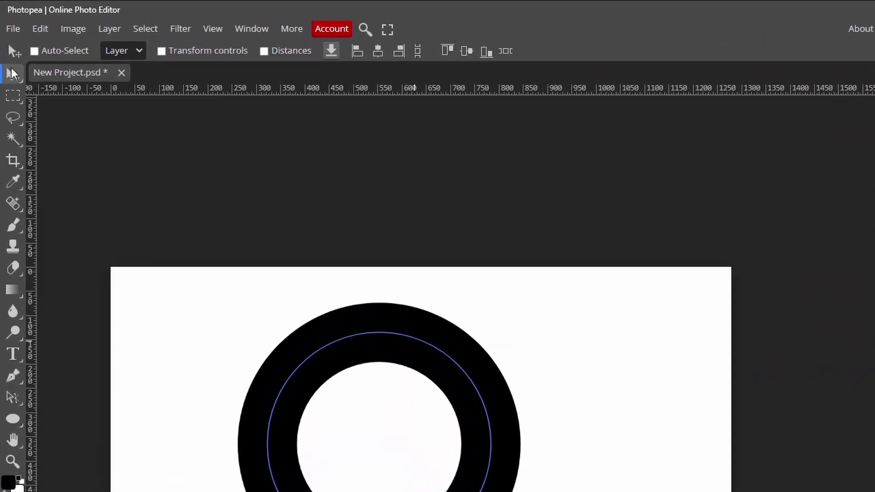
{"action": "left_click_drag", "start_coordinate": [379, 349], "coordinate": [398, 364]}
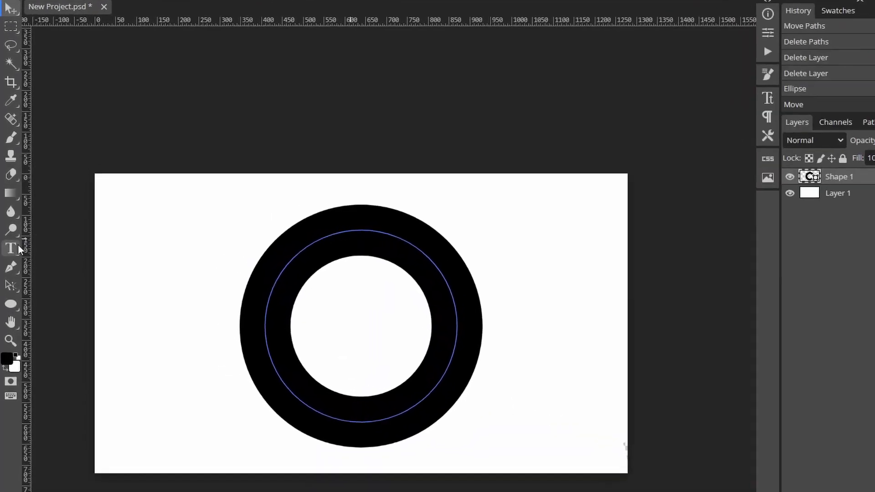
- Set up the Type tool with Helsinki Regular, 61 px, white, centre-aligned text
{"action": "left_click", "coordinate": [12, 248]}
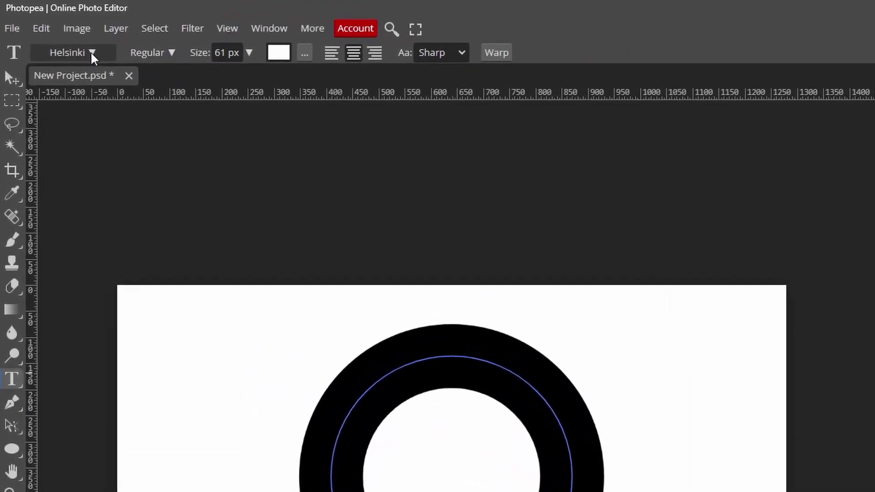
{"action": "left_click", "coordinate": [58, 34]}
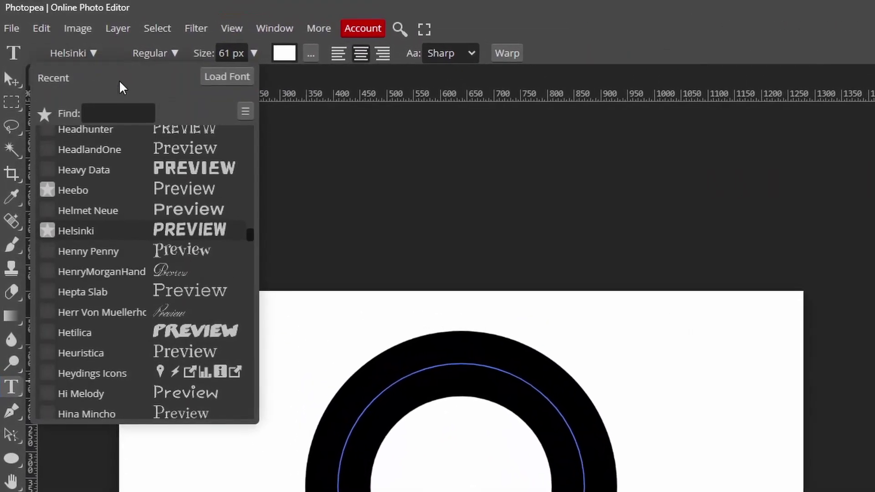
{"action": "scroll", "coordinate": [184, 297], "scroll_direction": "up", "scroll_amount": 6}
{"action": "scroll", "coordinate": [191, 245], "scroll_direction": "down", "scroll_amount": 5}
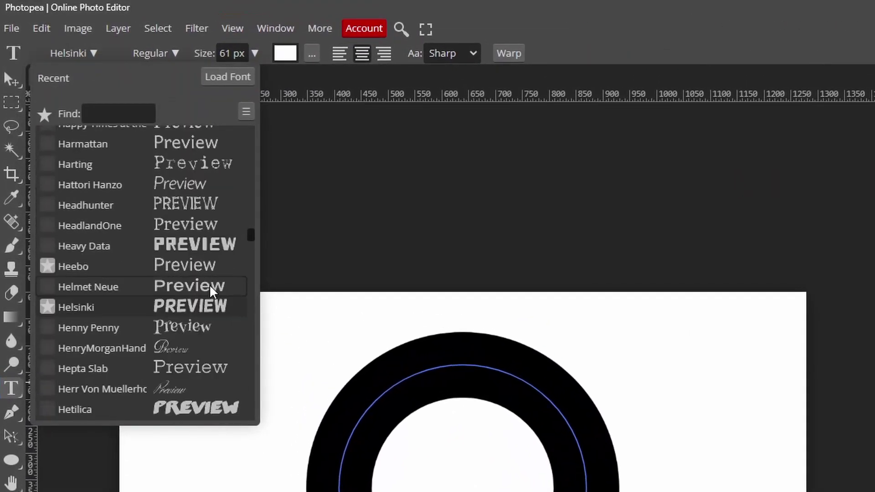
{"action": "left_click", "coordinate": [203, 305]}
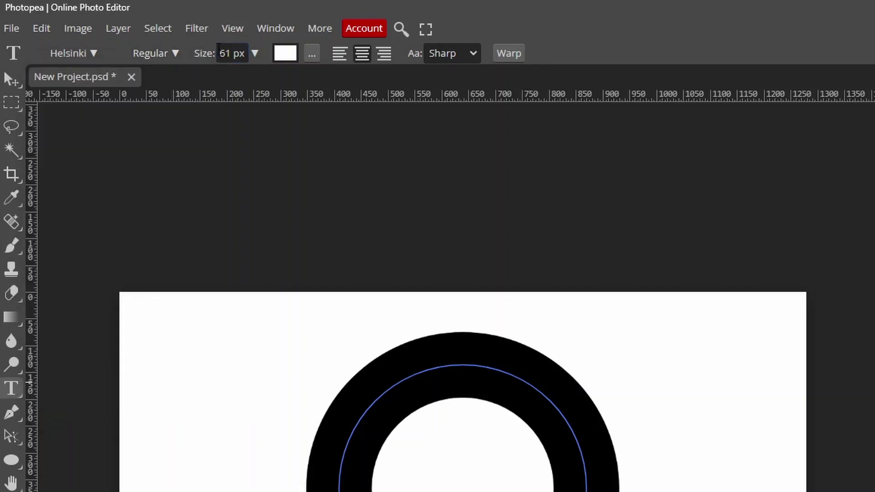
{"action": "left_click", "coordinate": [282, 54]}
{"action": "left_click", "coordinate": [465, 144]}
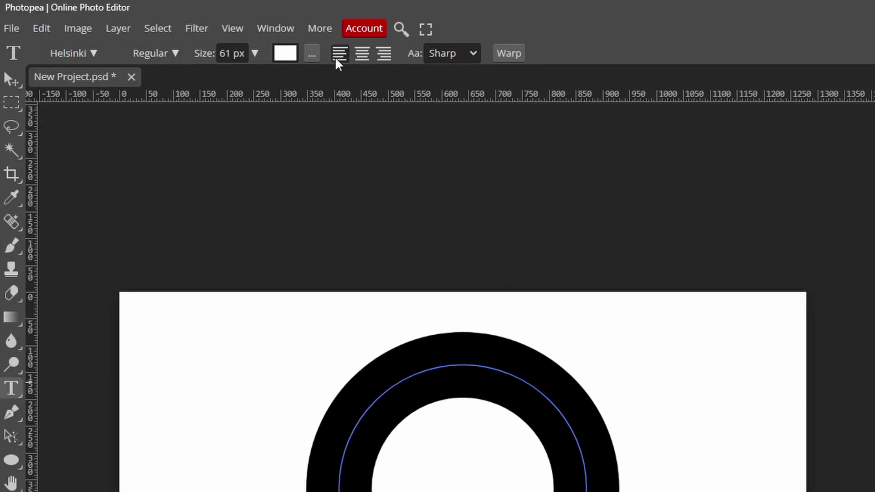
{"action": "left_click", "coordinate": [362, 53]}
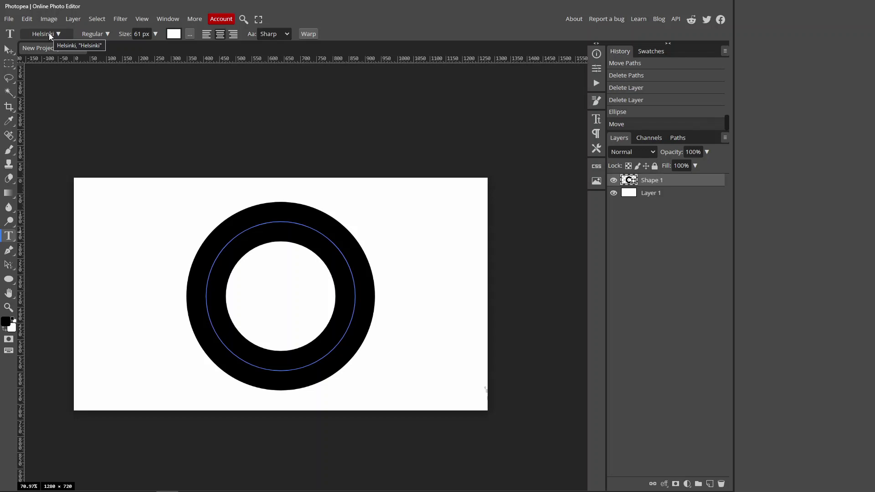
- Type HELLO along the ring's circular path and commit it as a text layer
{"action": "left_click", "coordinate": [259, 225]}
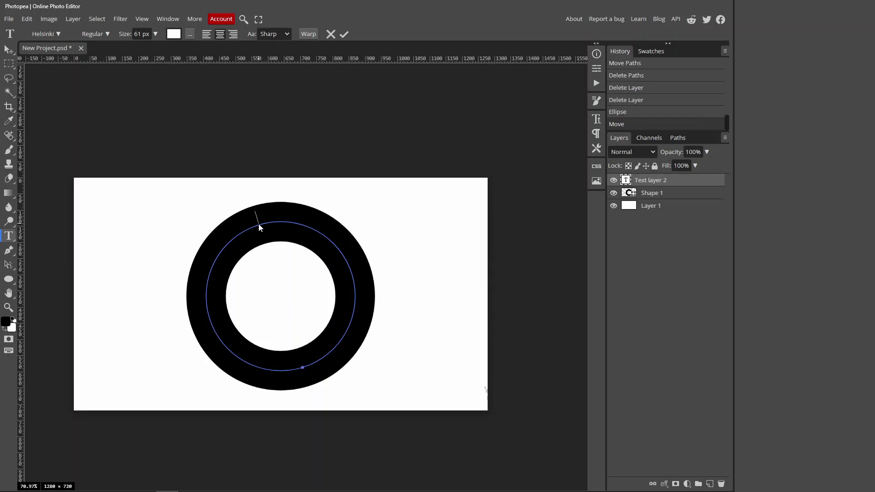
{"action": "type", "text": "LLO"}
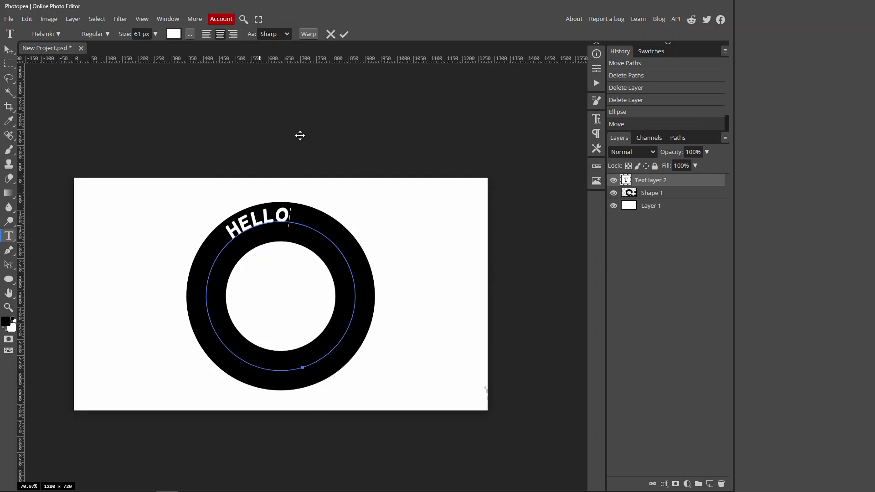
{"action": "left_click", "coordinate": [344, 34]}
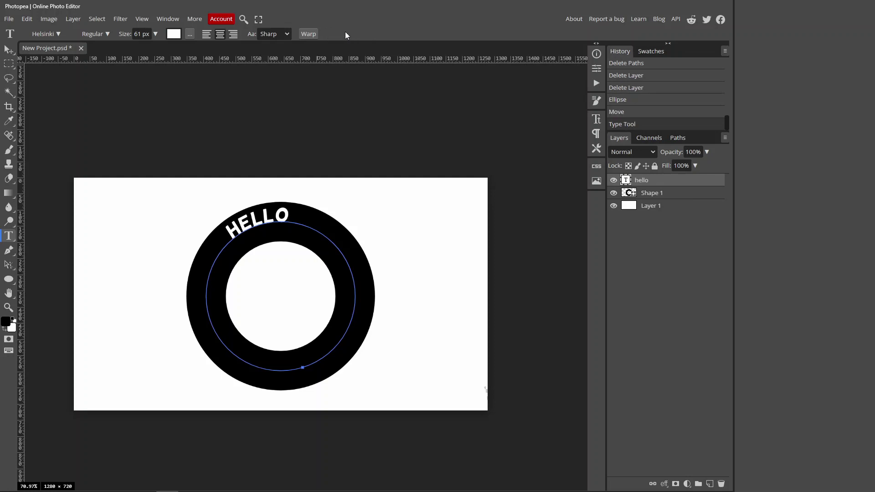